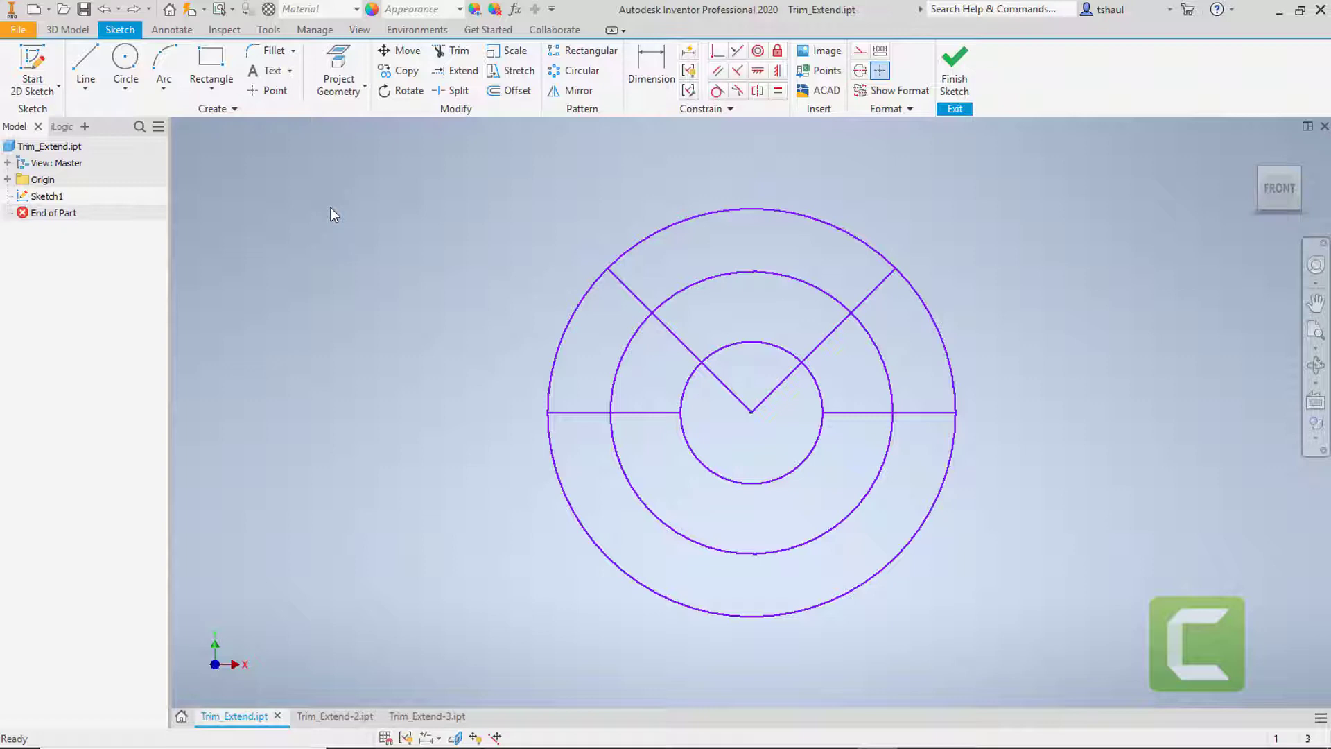
# Extend the upper-right diagonal spoke past the inner and middle circles to the outer circle
pyautogui.click(471, 74)
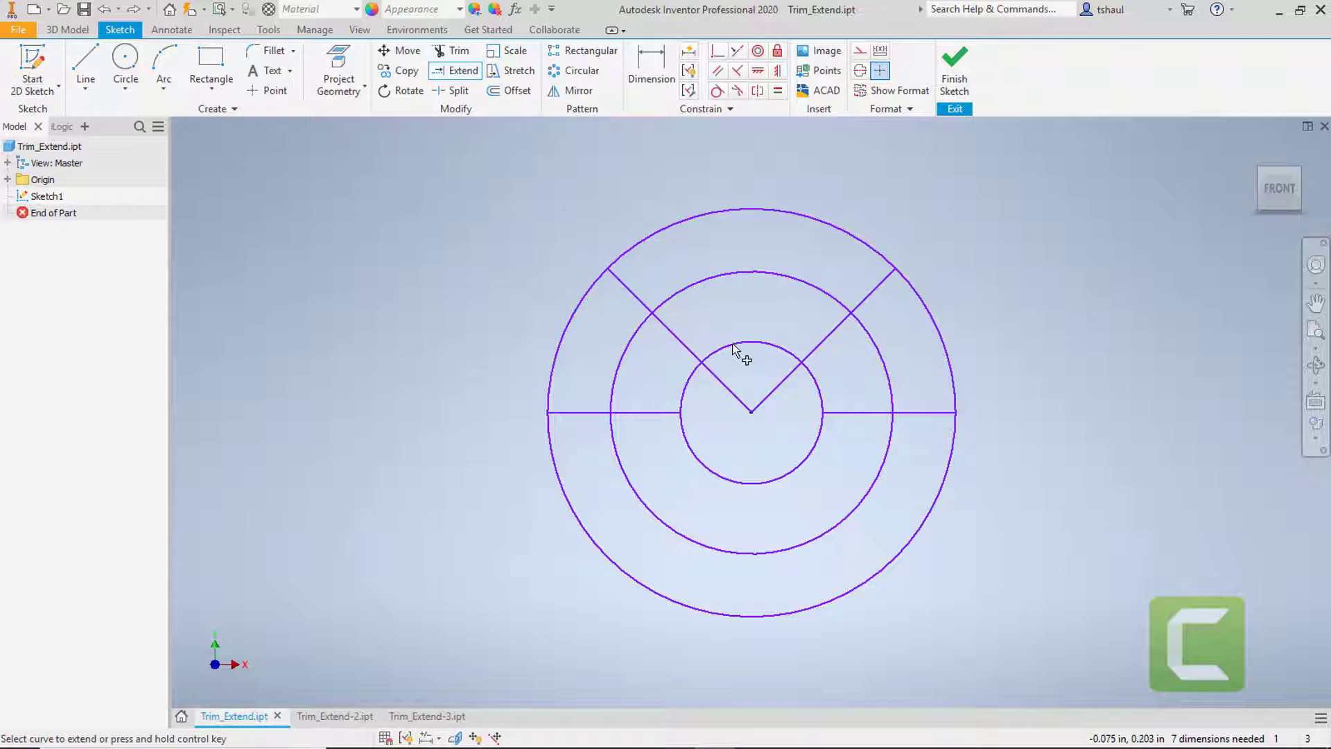
pyautogui.click(781, 389)
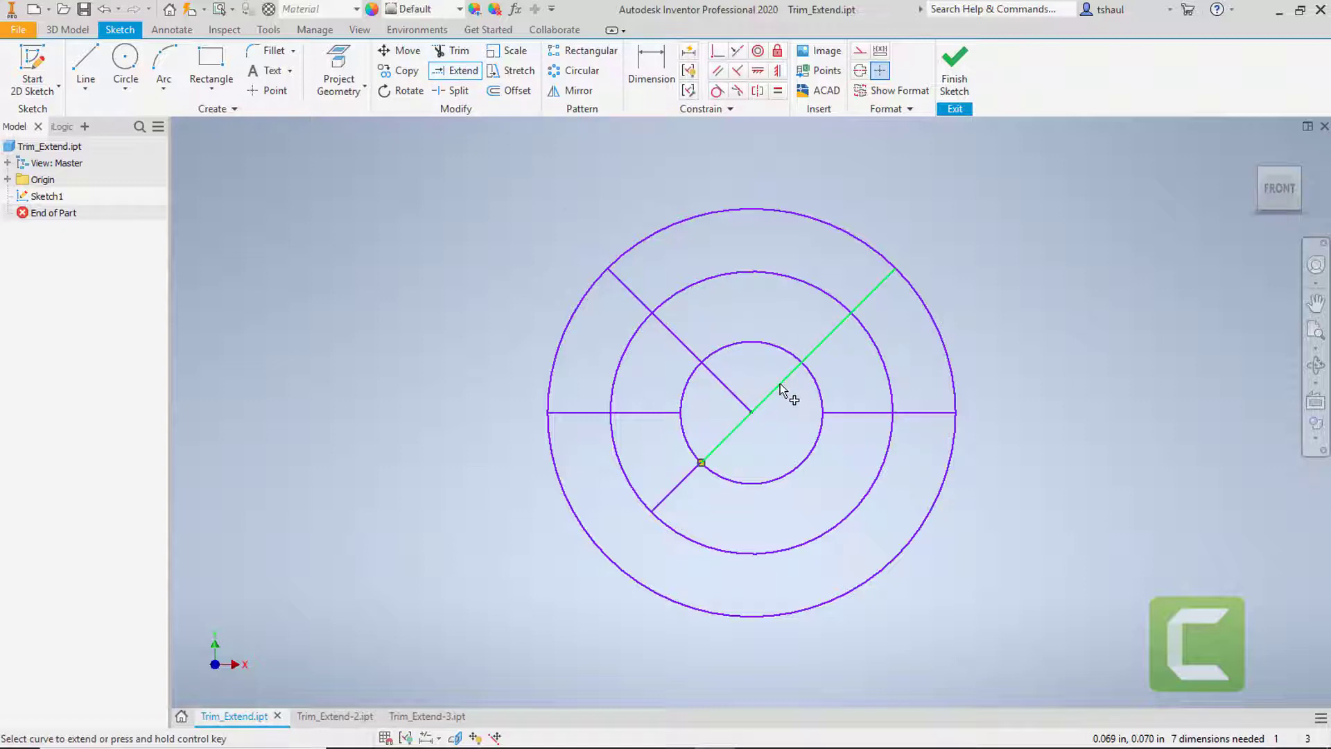
pyautogui.click(780, 387)
pyautogui.click(780, 386)
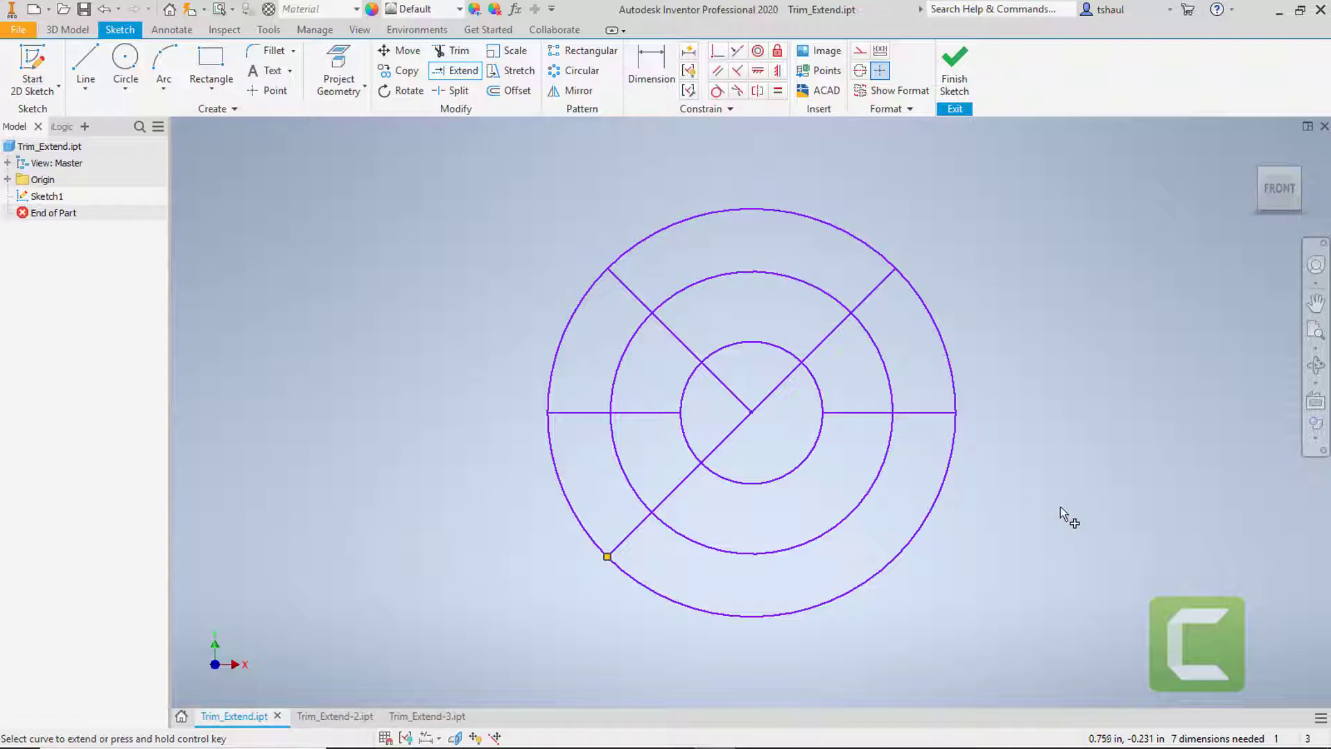
# With the outer circle as boundary, extend the upper-left diagonal through the centre to lower right
pyautogui.press('ctrl')
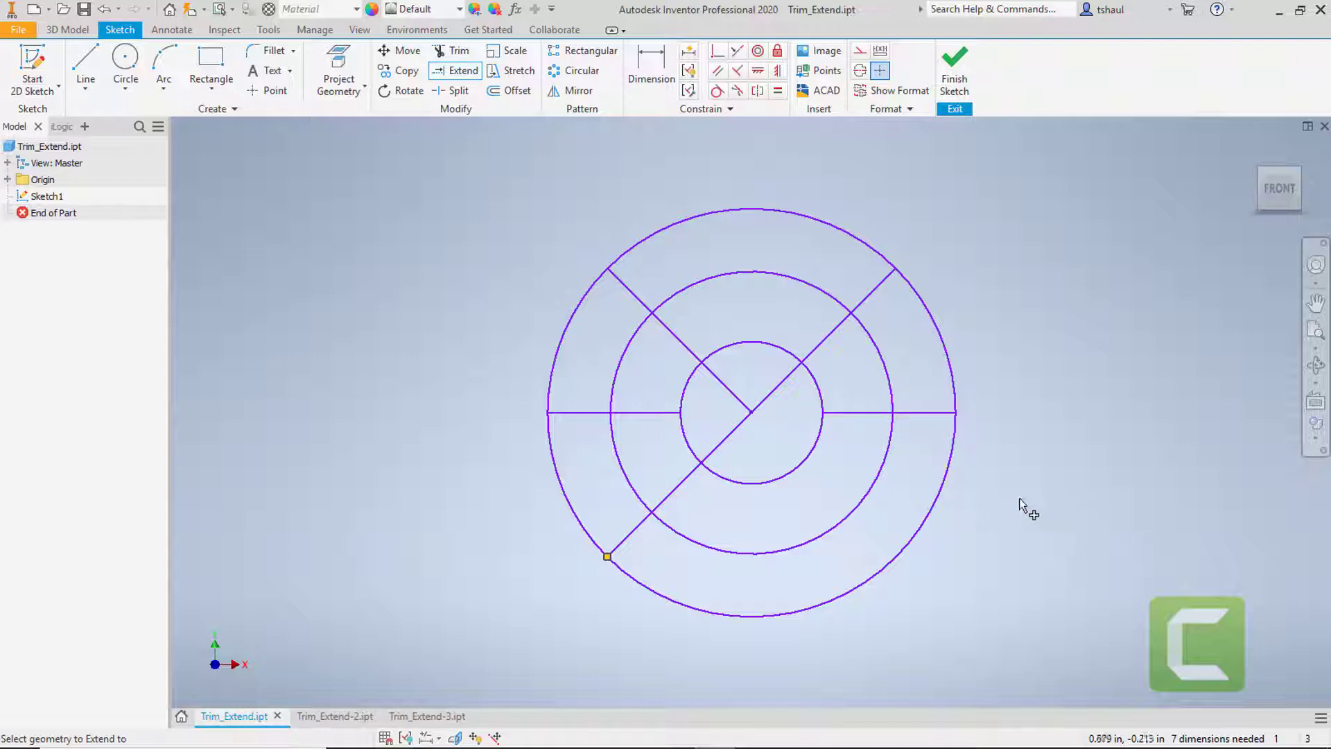
pyautogui.keyDown('ctrl'); pyautogui.click(947, 486); pyautogui.keyUp('ctrl')
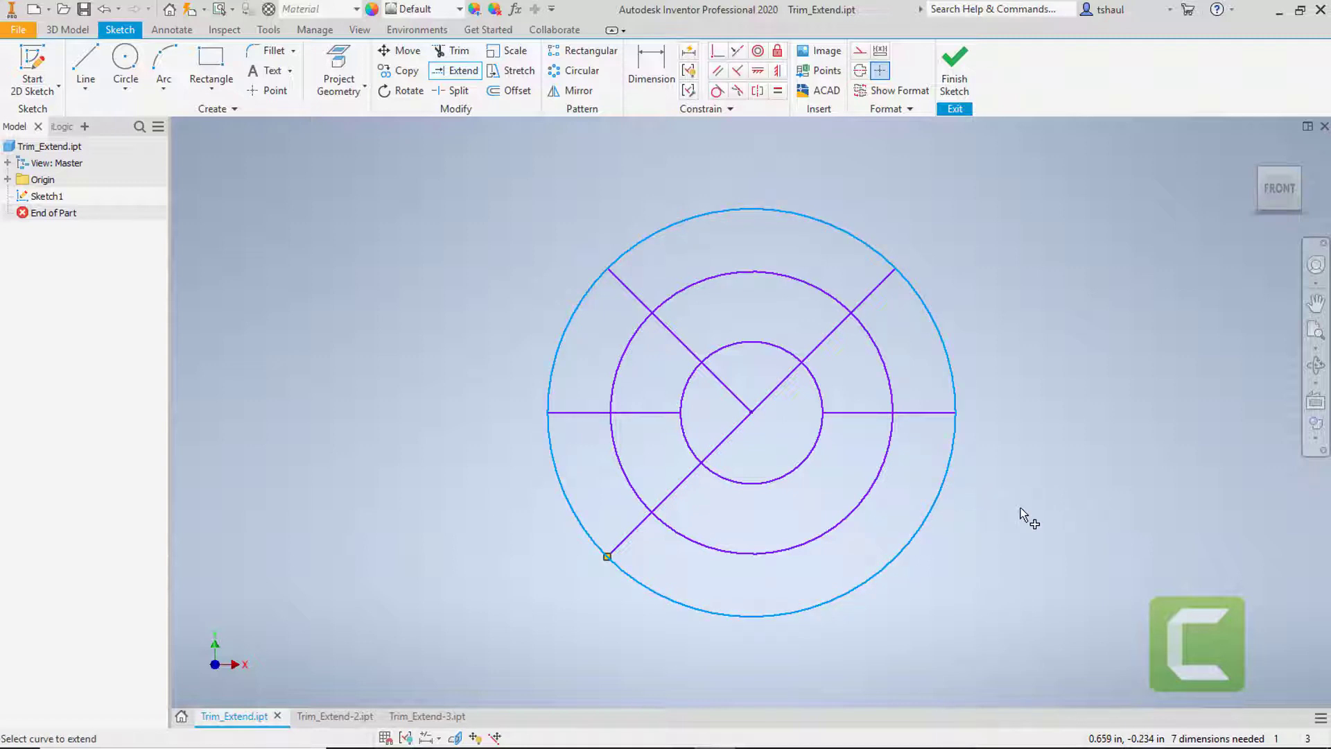
pyautogui.click(728, 386)
pyautogui.click(729, 387)
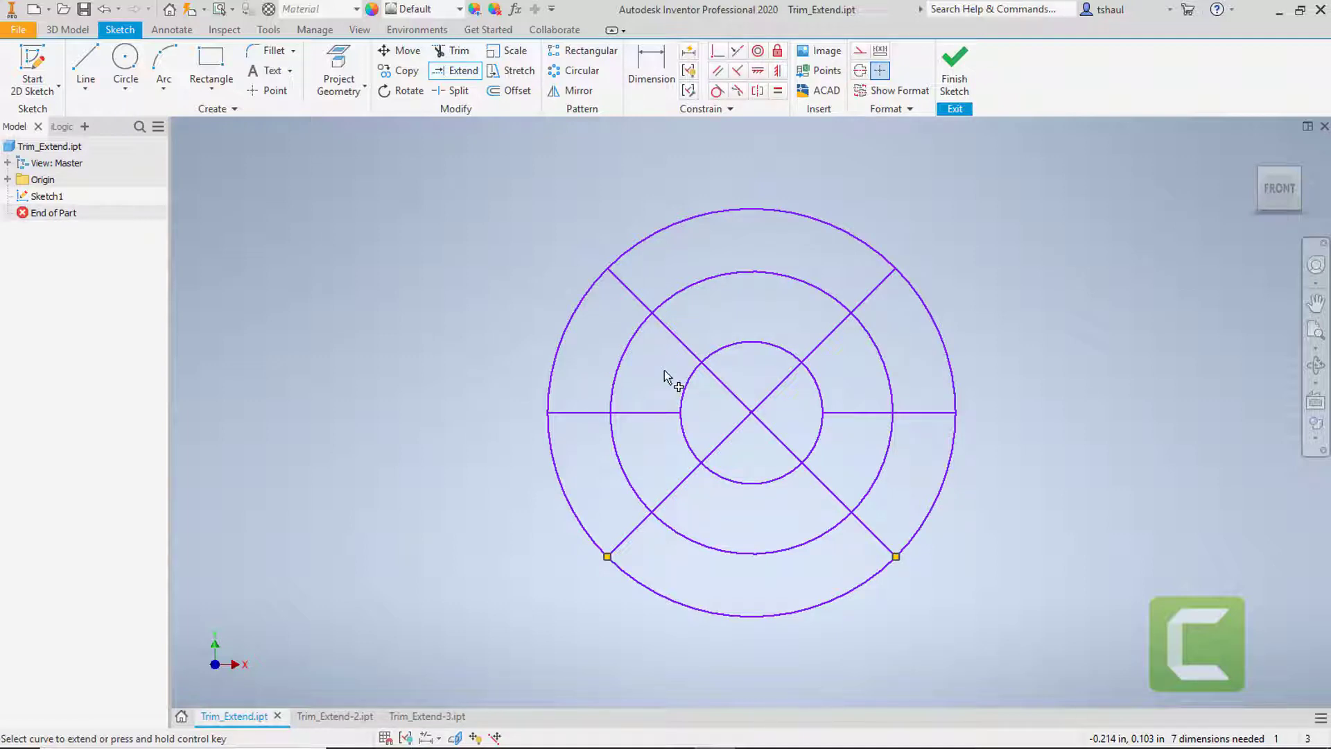
# Trim the left and right horizontal spokes between the inner and middle circles
pyautogui.click(658, 411)
pyautogui.press('ctrl')
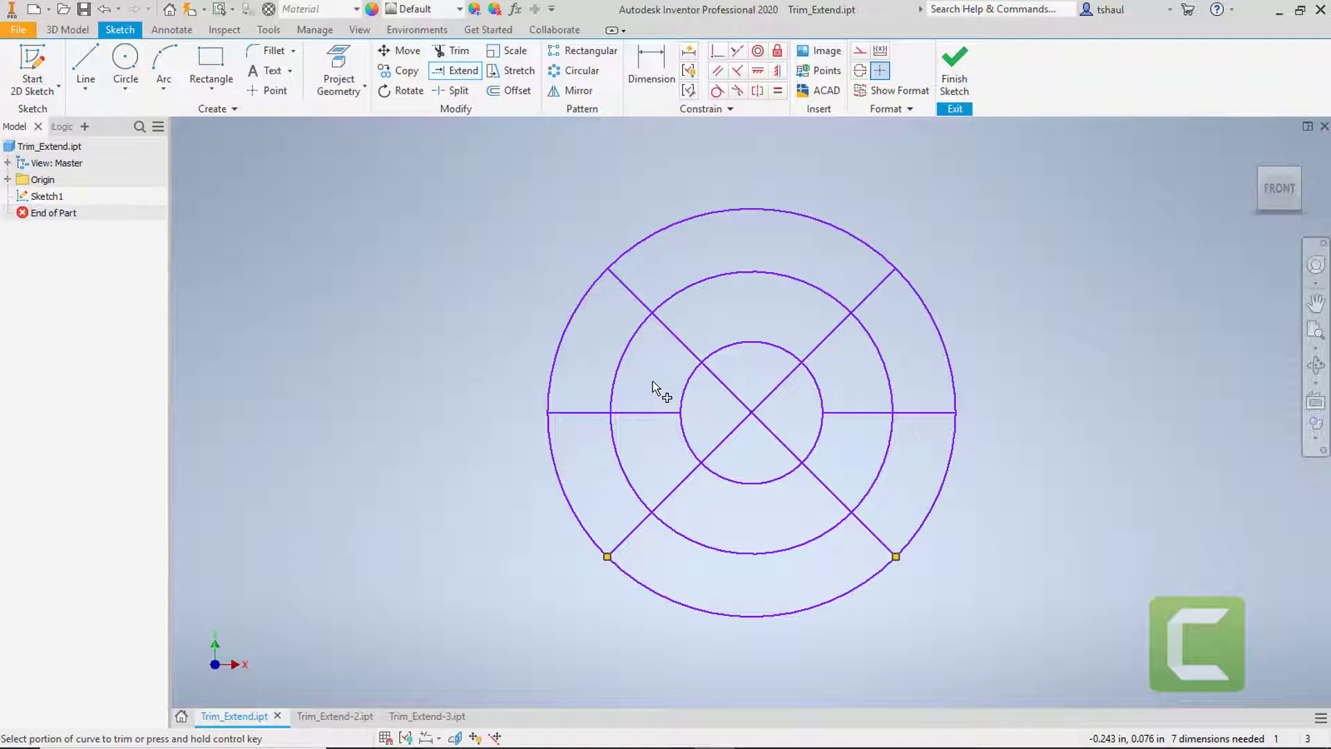
pyautogui.keyDown('ctrl'); pyautogui.click(653, 413); pyautogui.keyUp('ctrl')
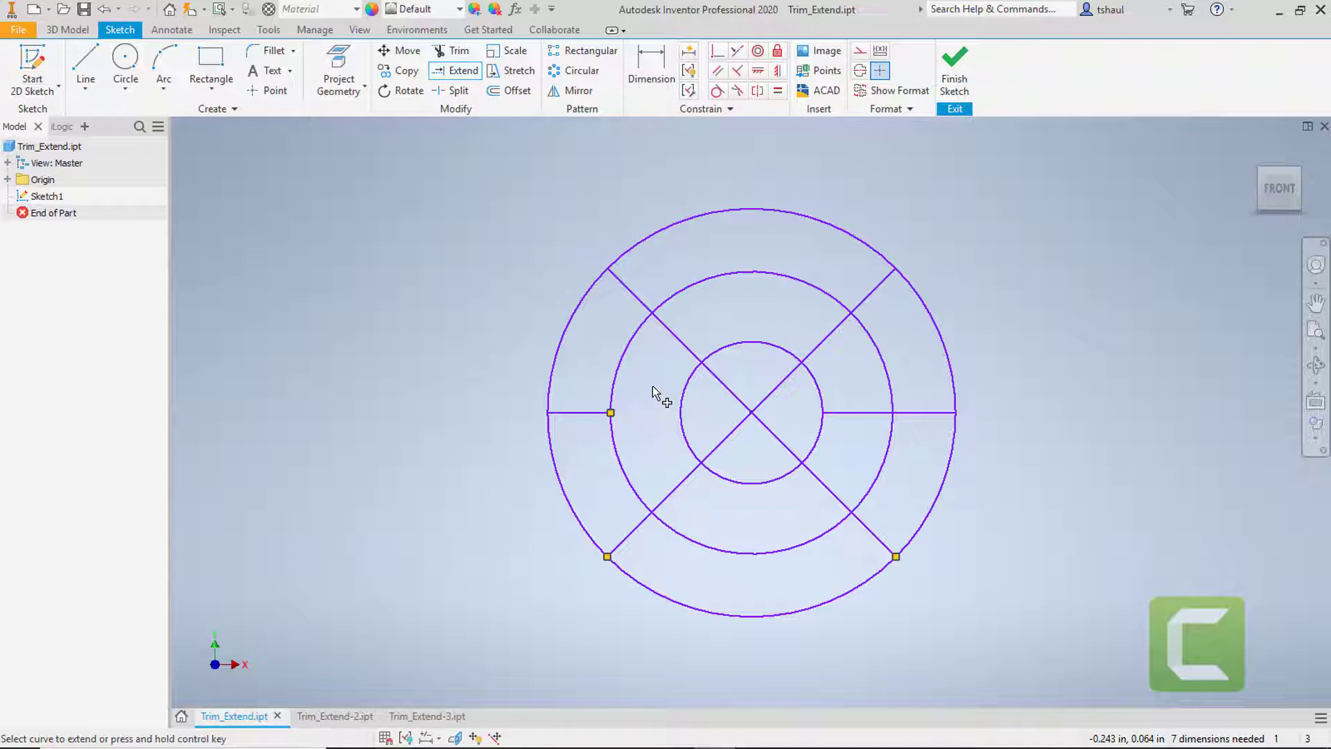
pyautogui.press('ctrl')
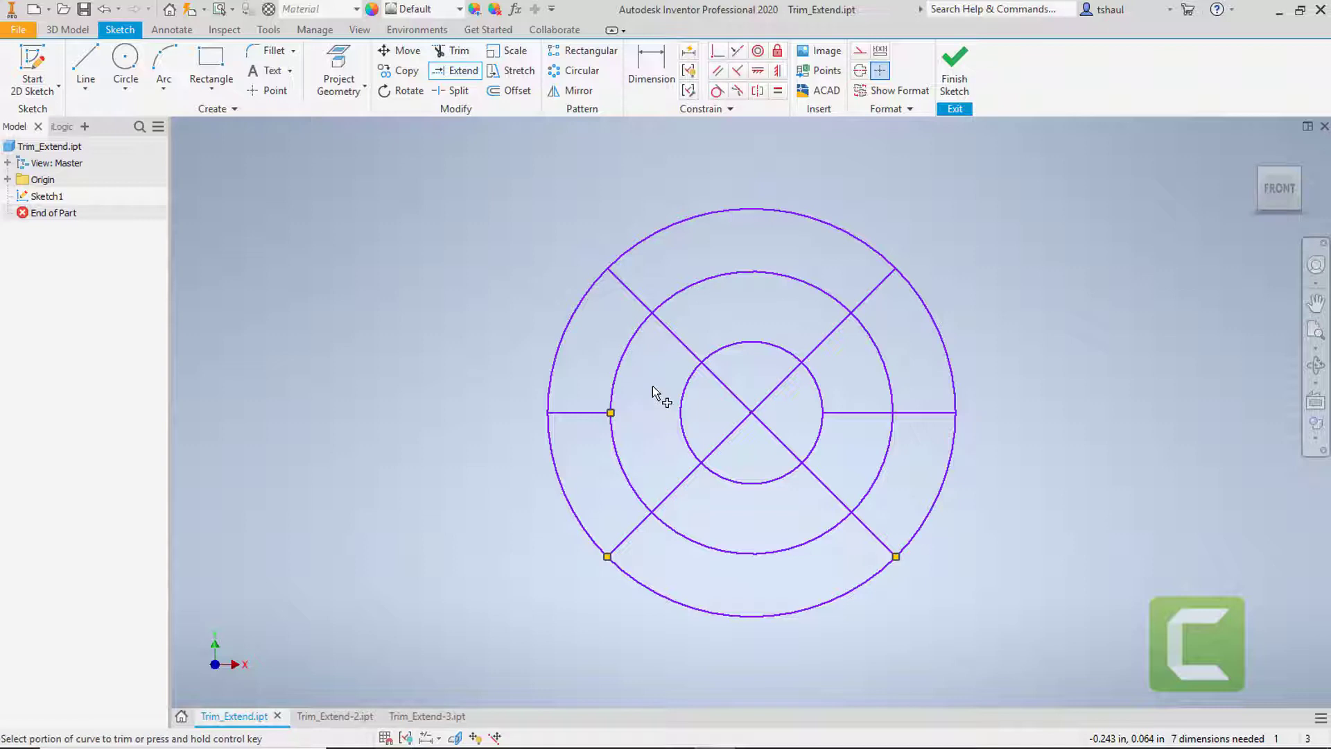
pyautogui.keyDown('ctrl'); pyautogui.click(859, 402); pyautogui.keyUp('ctrl')
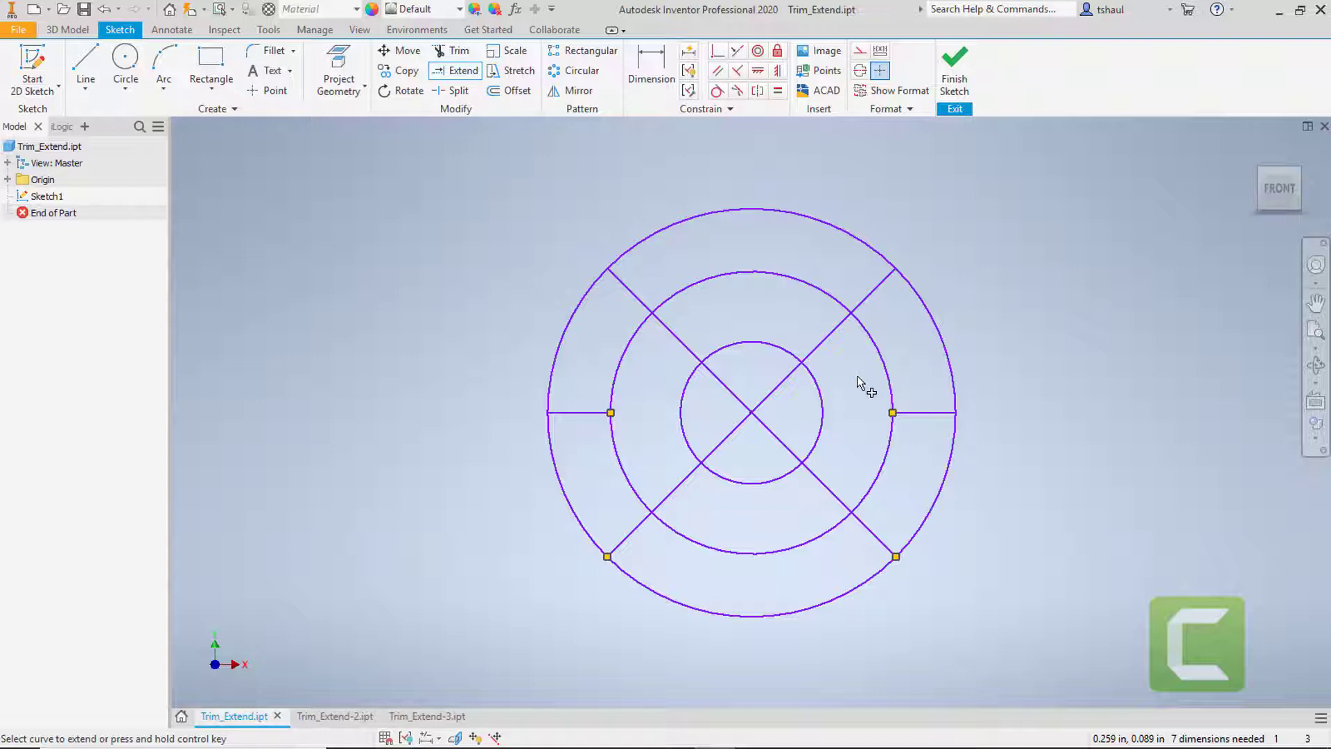
# Trim the upper-right and lower-left diagonal segments inside the middle circle
pyautogui.rightClick(1017, 375)
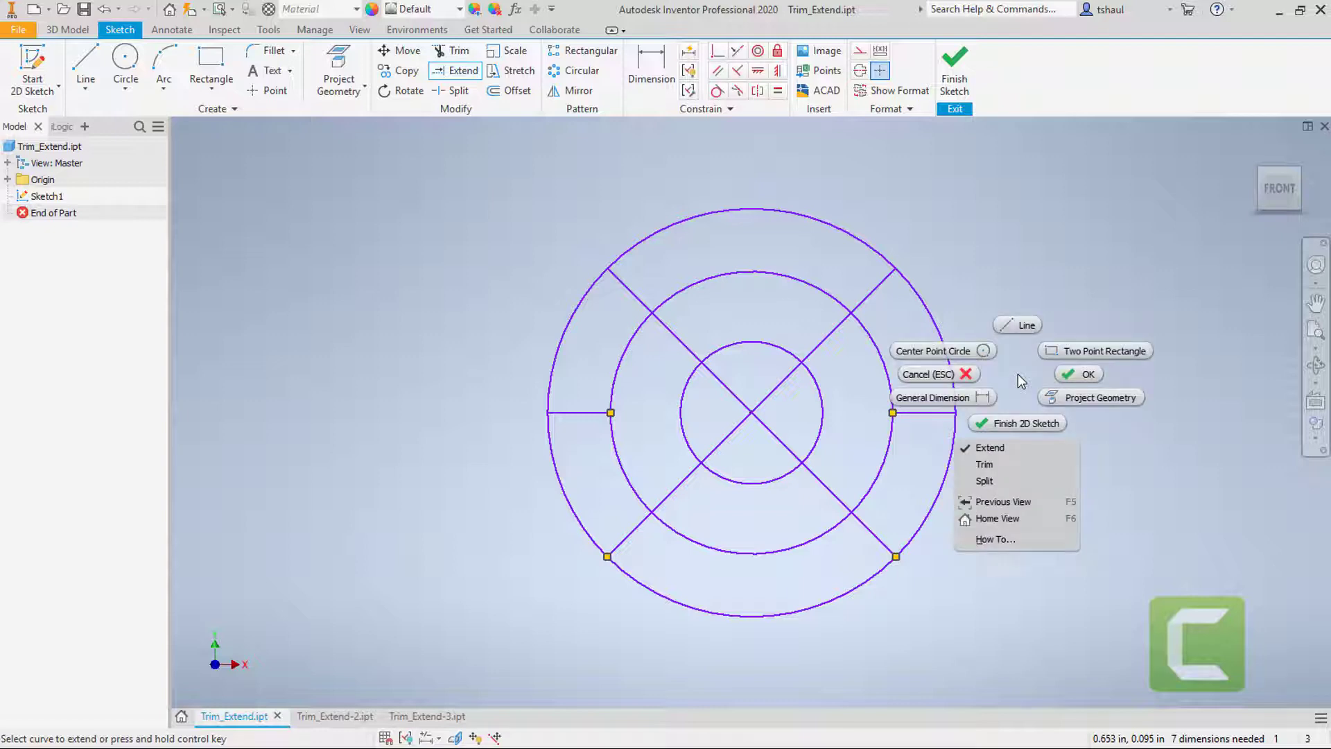
pyautogui.click(987, 466)
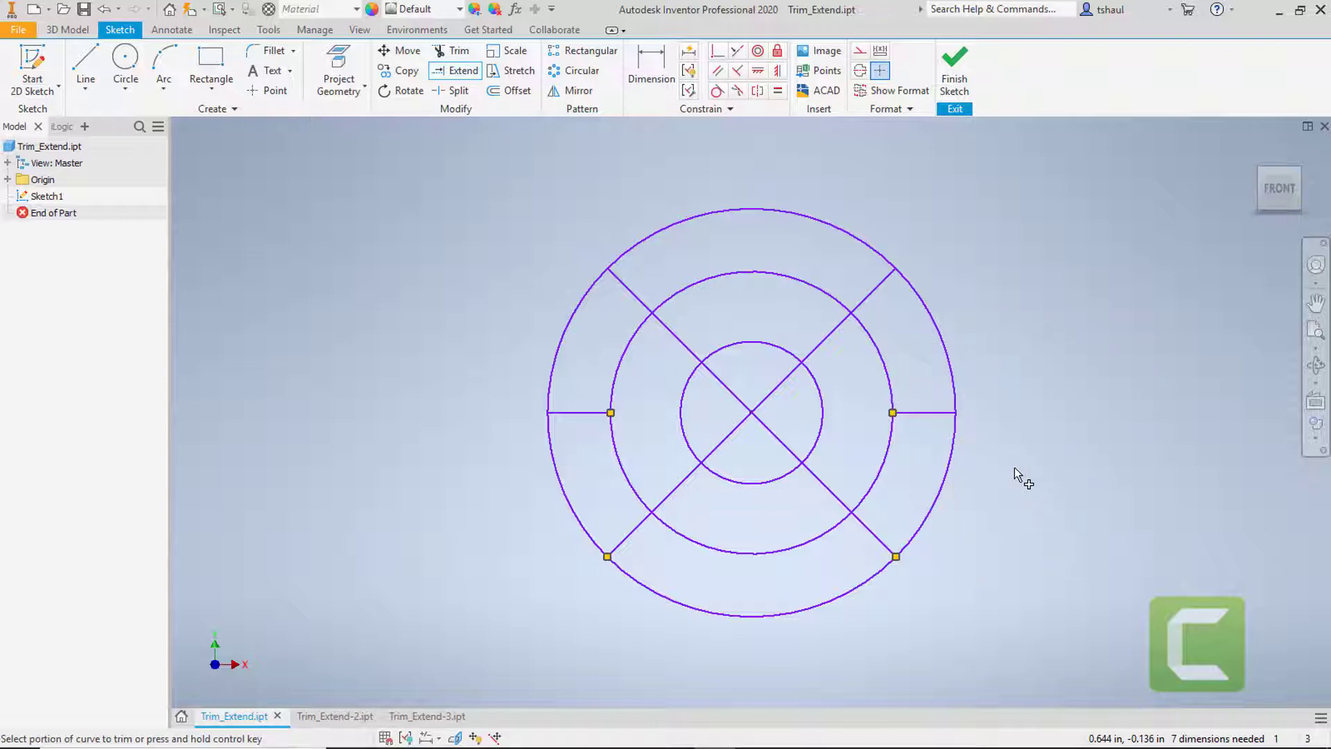
pyautogui.click(827, 346)
pyautogui.click(788, 378)
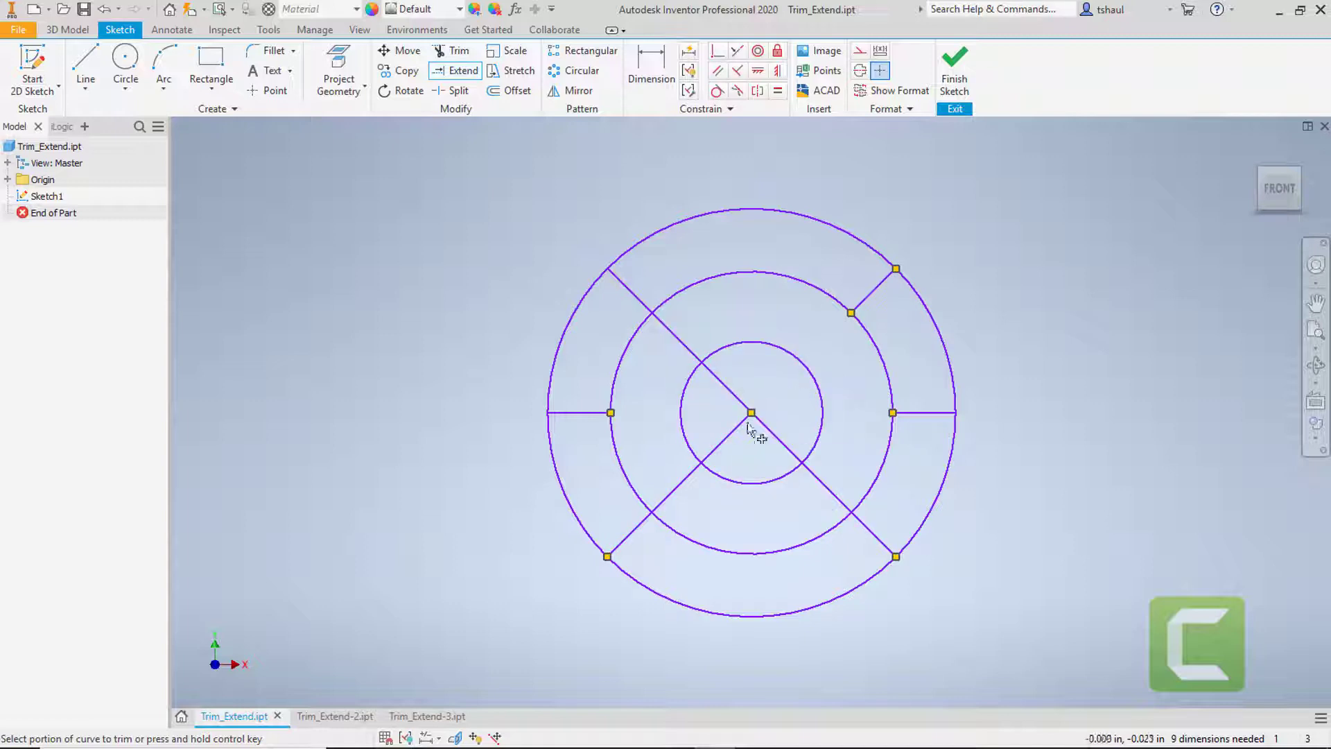
pyautogui.click(734, 429)
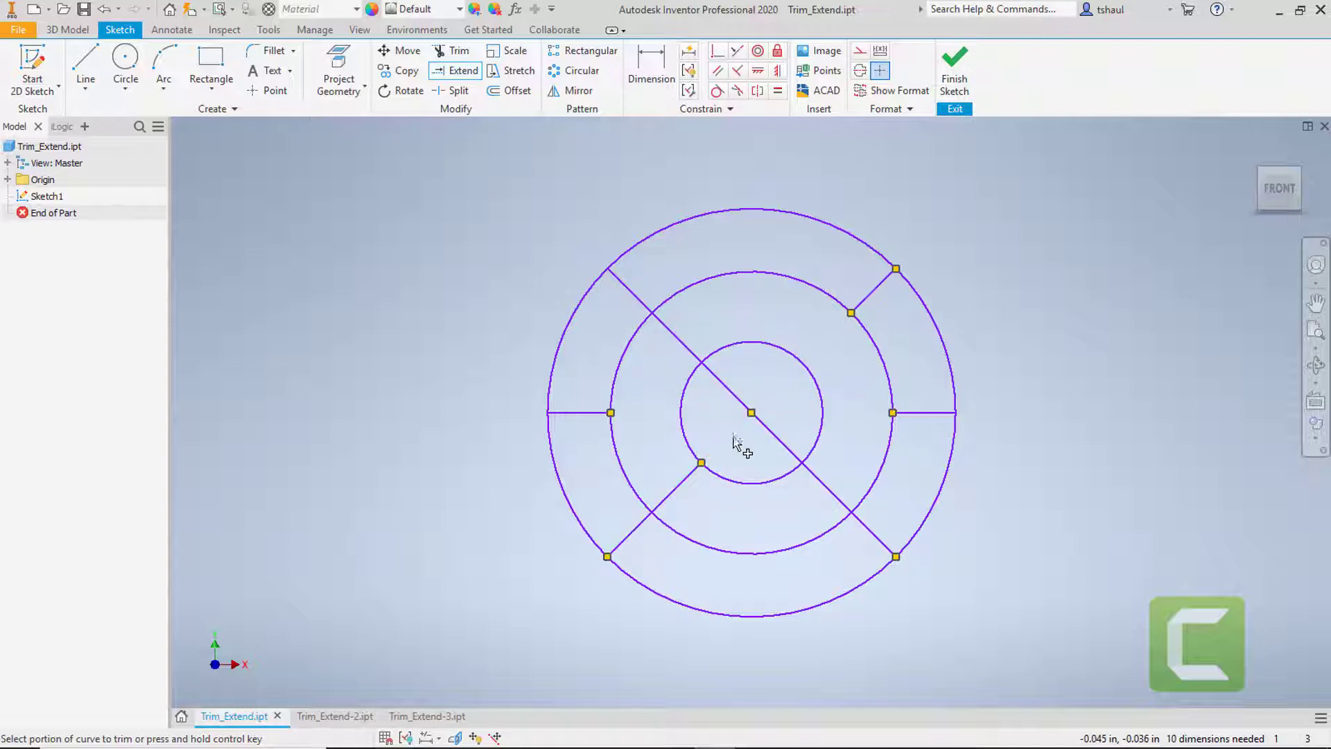
pyautogui.click(689, 476)
# With the middle circle as trim boundary, cut away the last diagonal inside it
pyautogui.press('ctrl')
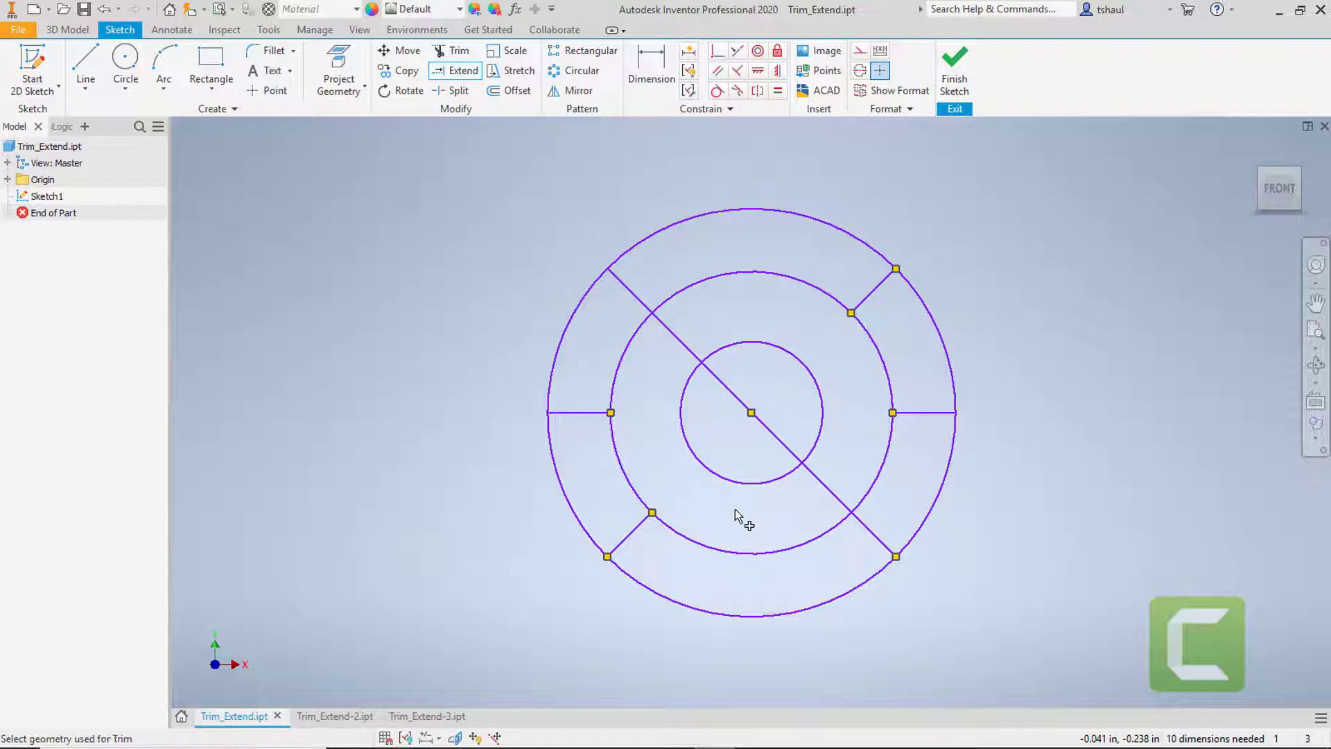
pyautogui.keyDown('ctrl'); pyautogui.click(826, 531); pyautogui.keyUp('ctrl')
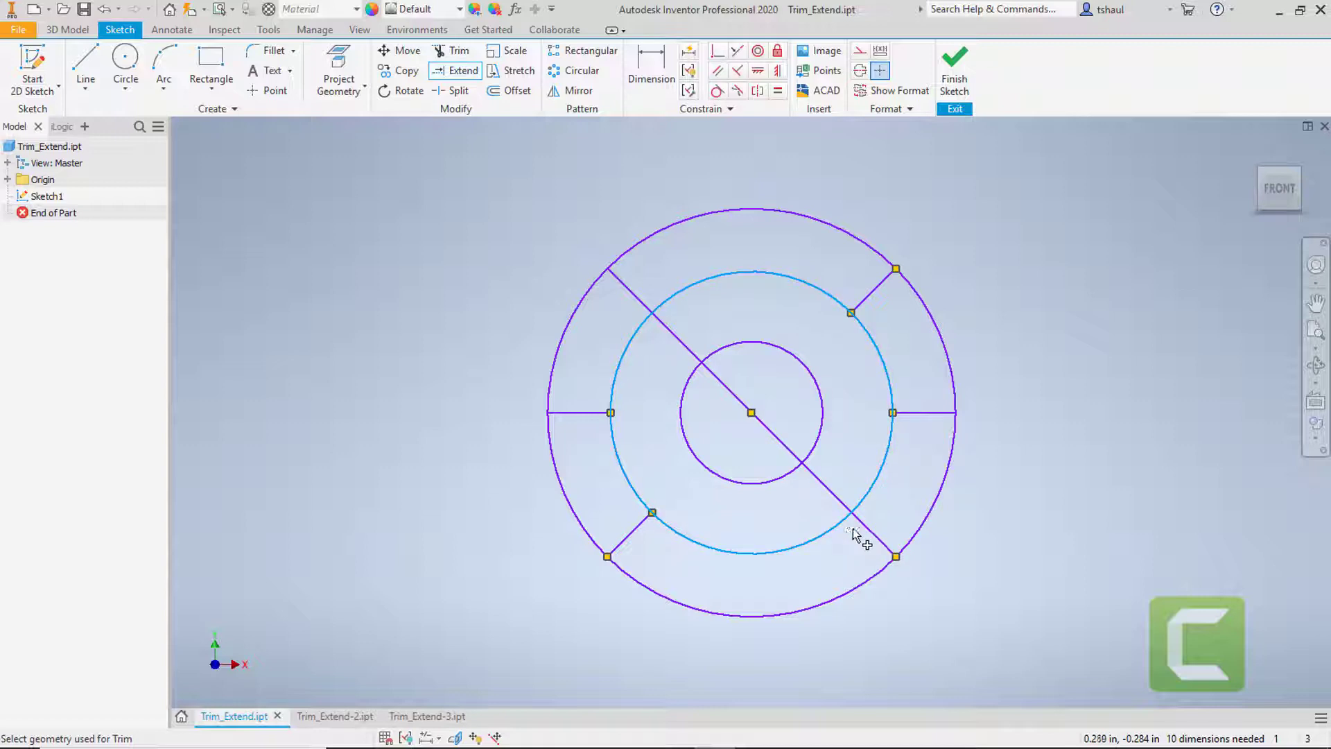
pyautogui.keyDown('ctrl'); pyautogui.click(865, 529); pyautogui.keyUp('ctrl')
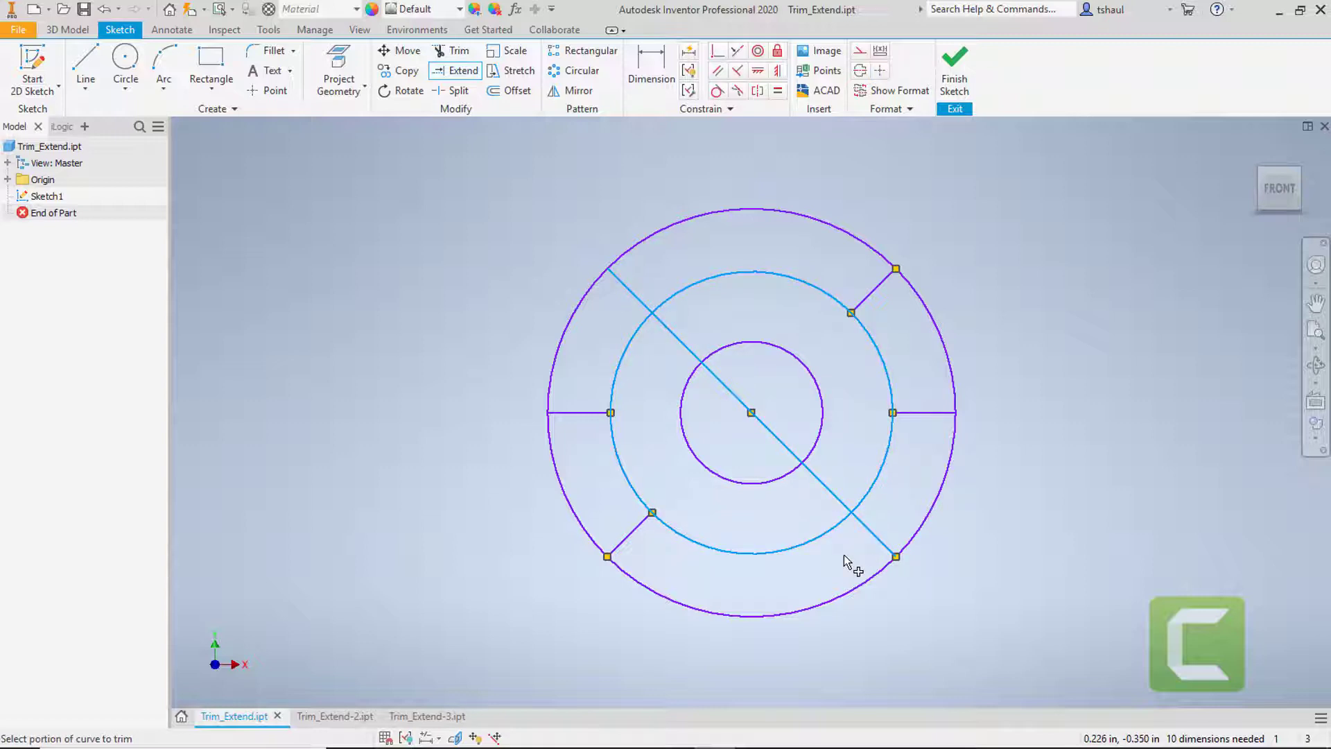
pyautogui.click(828, 493)
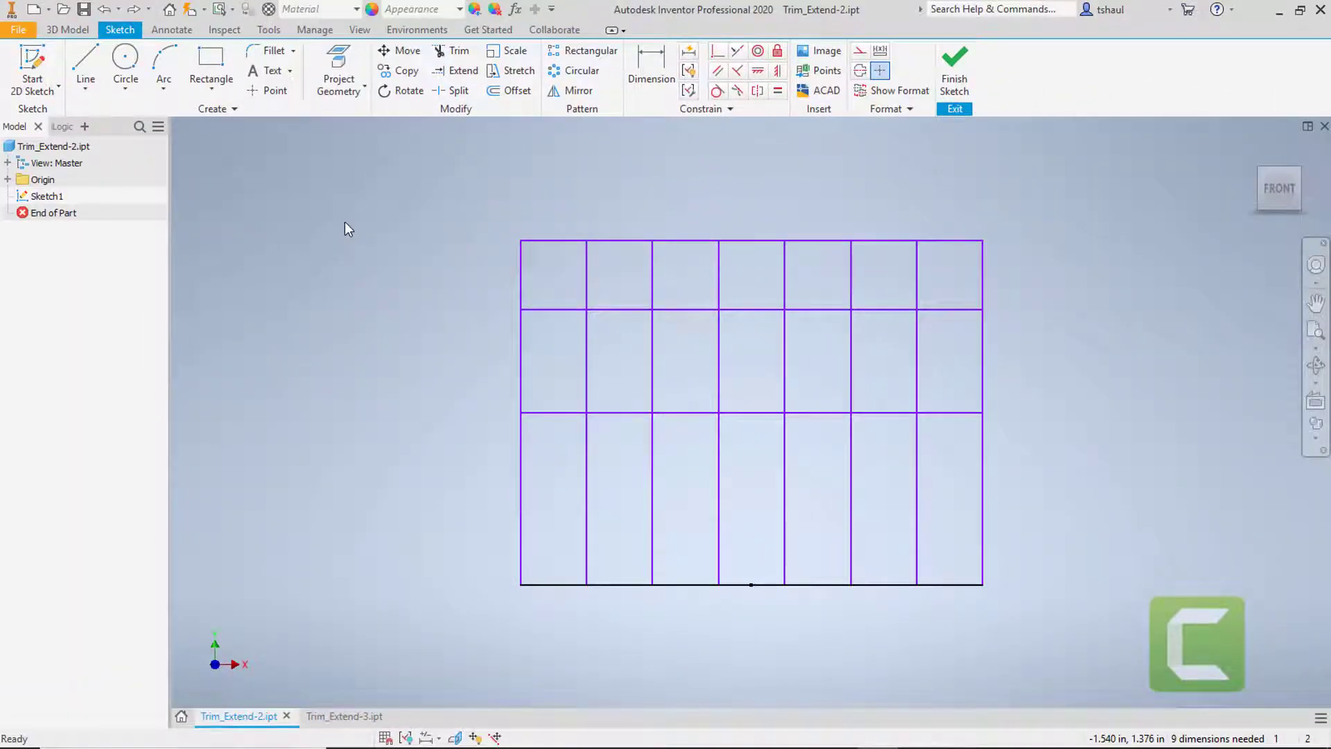
# Trim the grid's left column, interior segments and top edge, leaving one notched outline
pyautogui.click(447, 53)
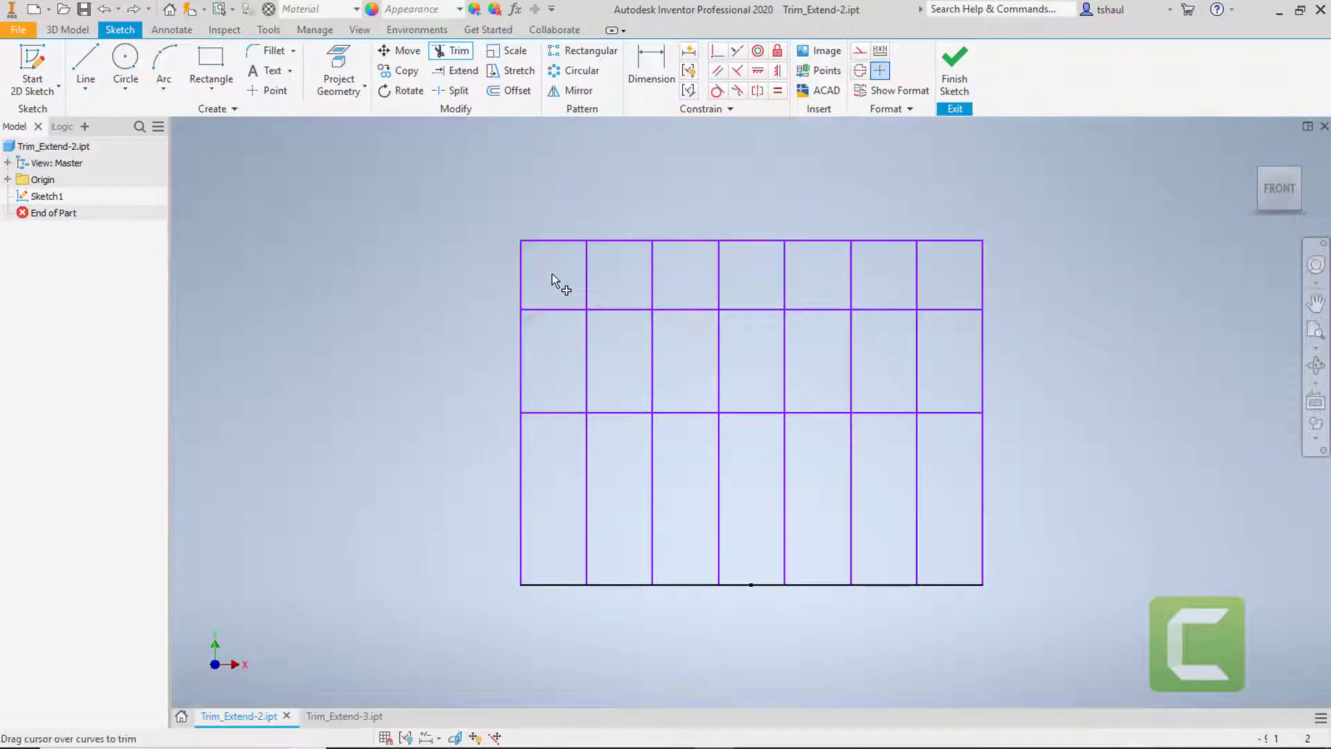
pyautogui.moveTo(552, 276)
pyautogui.mouseDown()
pyautogui.moveTo(553, 399)
pyautogui.moveTo(568, 426)
pyautogui.moveTo(612, 414)
pyautogui.moveTo(586, 384)
pyautogui.moveTo(597, 360)
pyautogui.moveTo(667, 335)
pyautogui.moveTo(686, 300)
pyautogui.mouseUp()
pyautogui.moveTo(685, 349)
pyautogui.mouseDown()
pyautogui.moveTo(645, 459)
pyautogui.moveTo(799, 460)
pyautogui.moveTo(825, 393)
pyautogui.moveTo(818, 292)
pyautogui.moveTo(856, 352)
pyautogui.moveTo(956, 329)
pyautogui.moveTo(954, 296)
pyautogui.moveTo(948, 406)
pyautogui.moveTo(907, 451)
pyautogui.moveTo(828, 481)
pyautogui.moveTo(881, 420)
pyautogui.mouseUp()
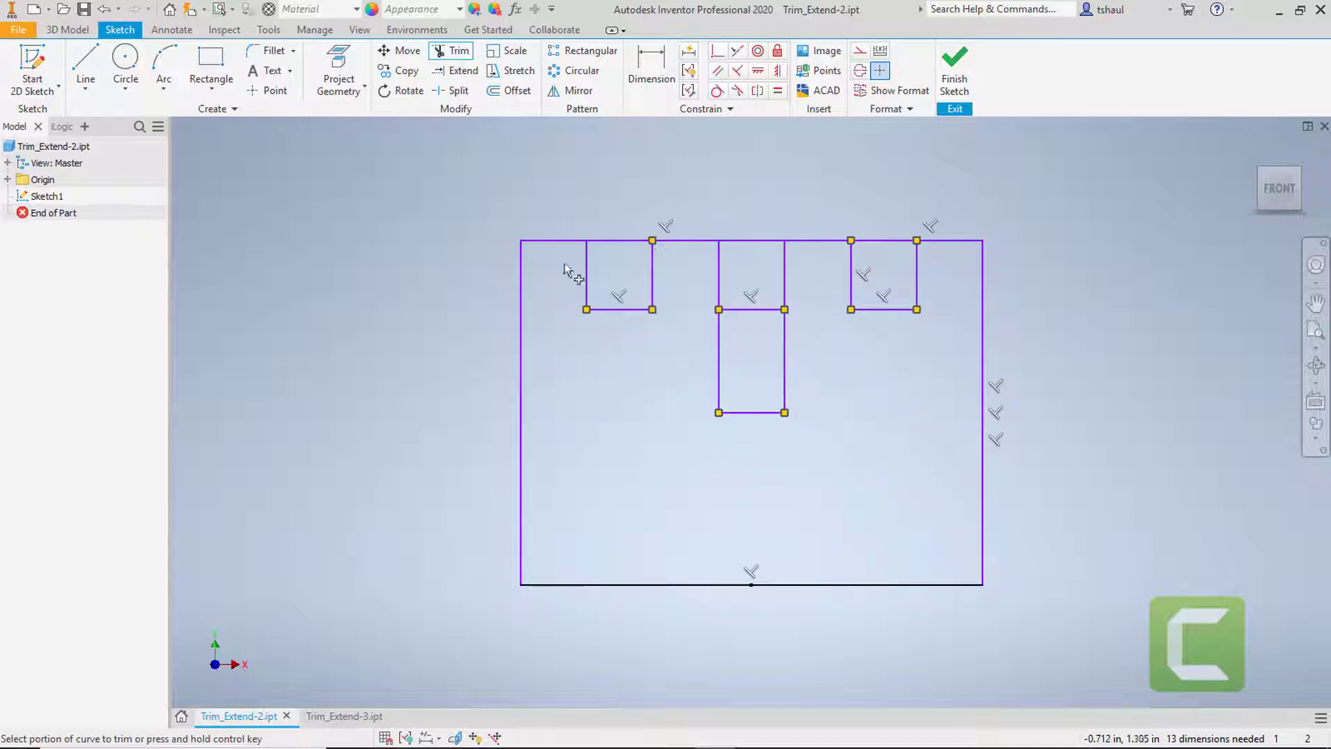
pyautogui.moveTo(555, 196)
pyautogui.mouseDown()
pyautogui.moveTo(607, 211)
pyautogui.moveTo(619, 245)
pyautogui.moveTo(651, 206)
pyautogui.moveTo(755, 194)
pyautogui.moveTo(767, 278)
pyautogui.moveTo(756, 322)
pyautogui.moveTo(770, 216)
pyautogui.moveTo(887, 205)
pyautogui.moveTo(887, 242)
pyautogui.moveTo(878, 162)
pyautogui.mouseUp()
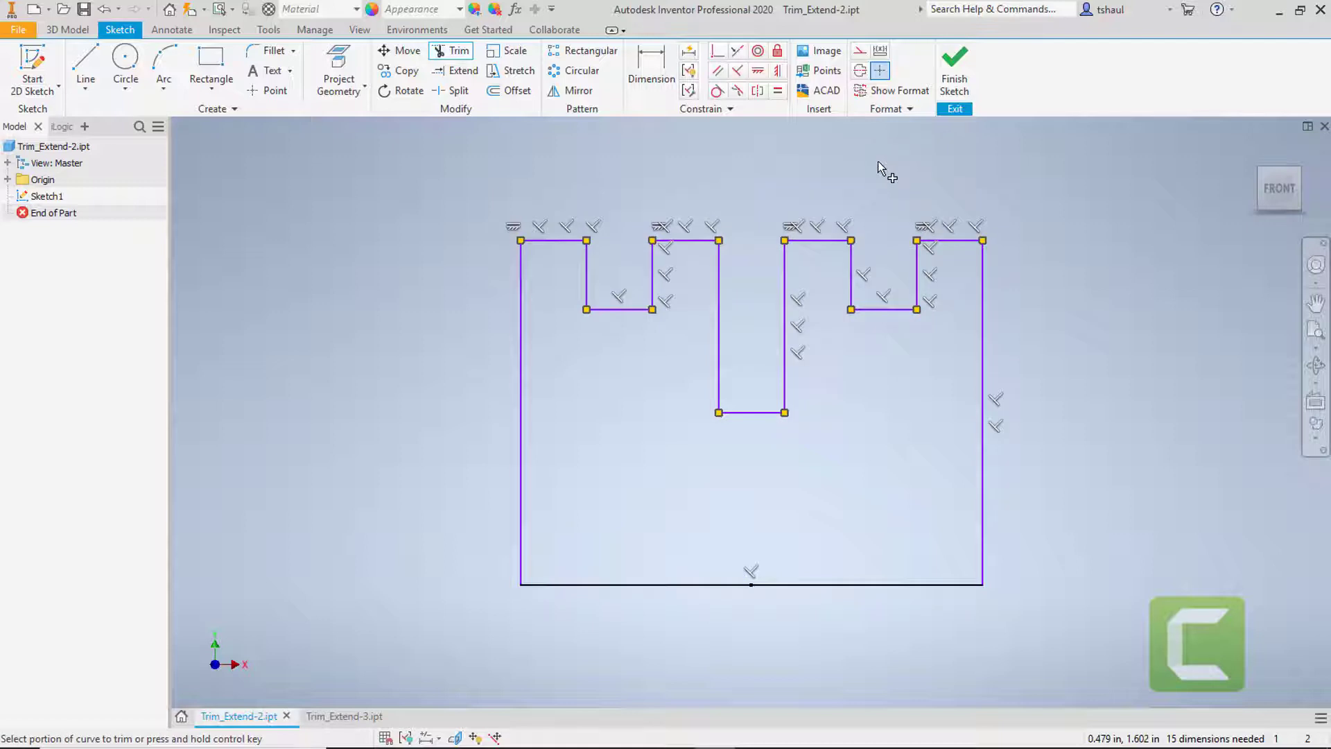
# In Trim_Extend-3, extend the six slot lines to the right edge, closing three rectangular slots
pyautogui.click(344, 716)
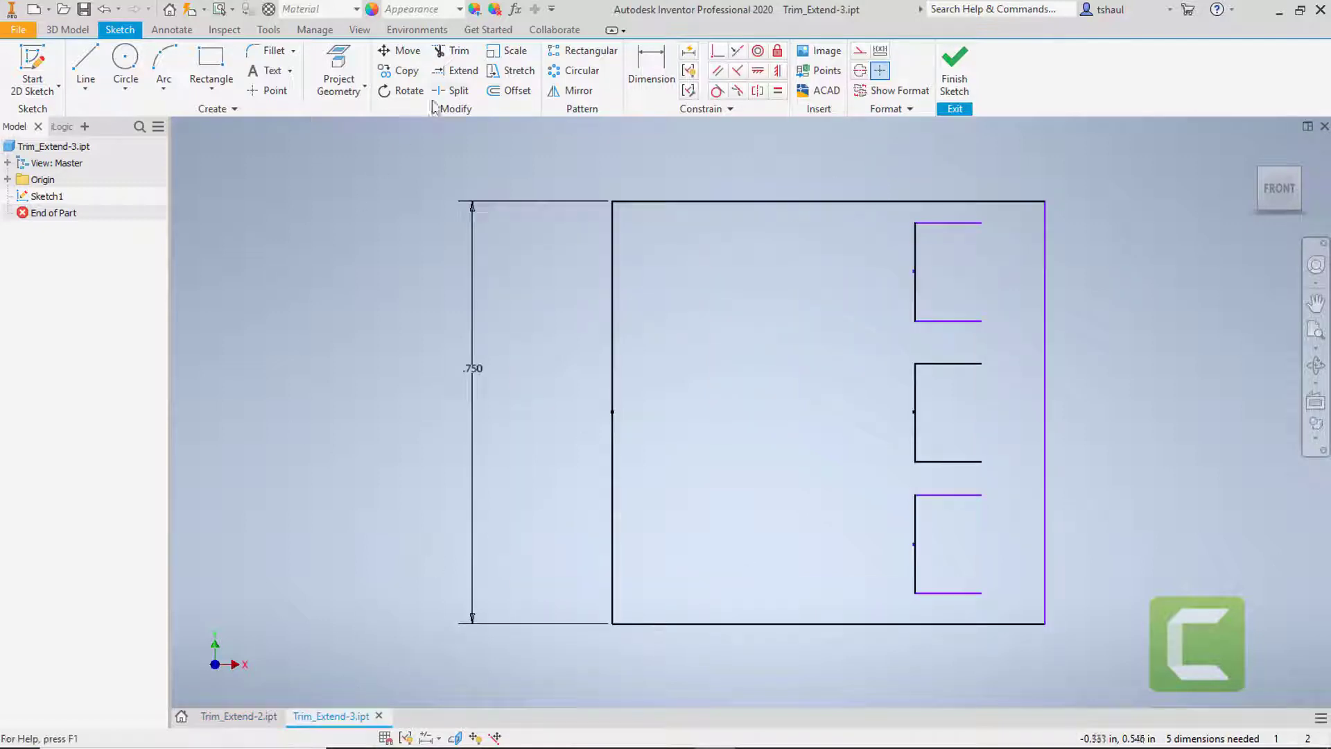
pyautogui.click(463, 70)
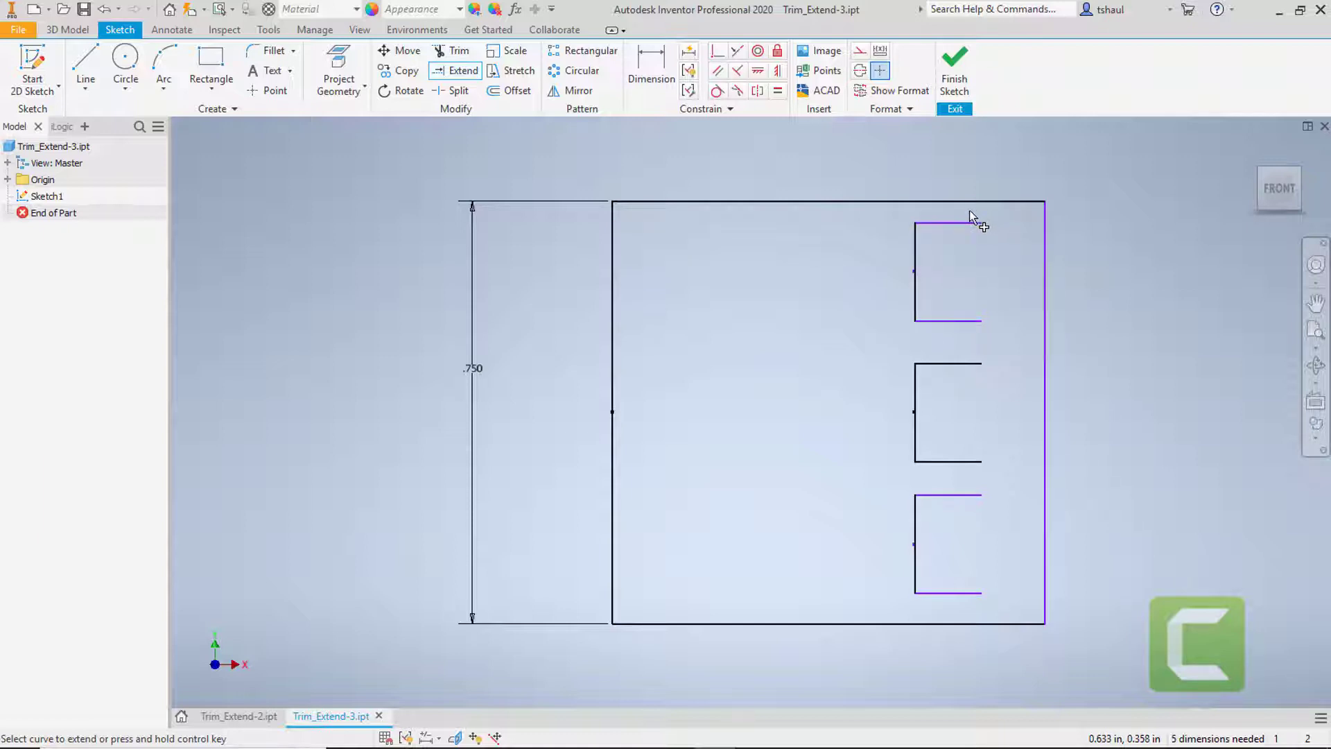
pyautogui.moveTo(969, 210); pyautogui.dragTo(972, 510)
pyautogui.moveTo(972, 545); pyautogui.dragTo(971, 606)
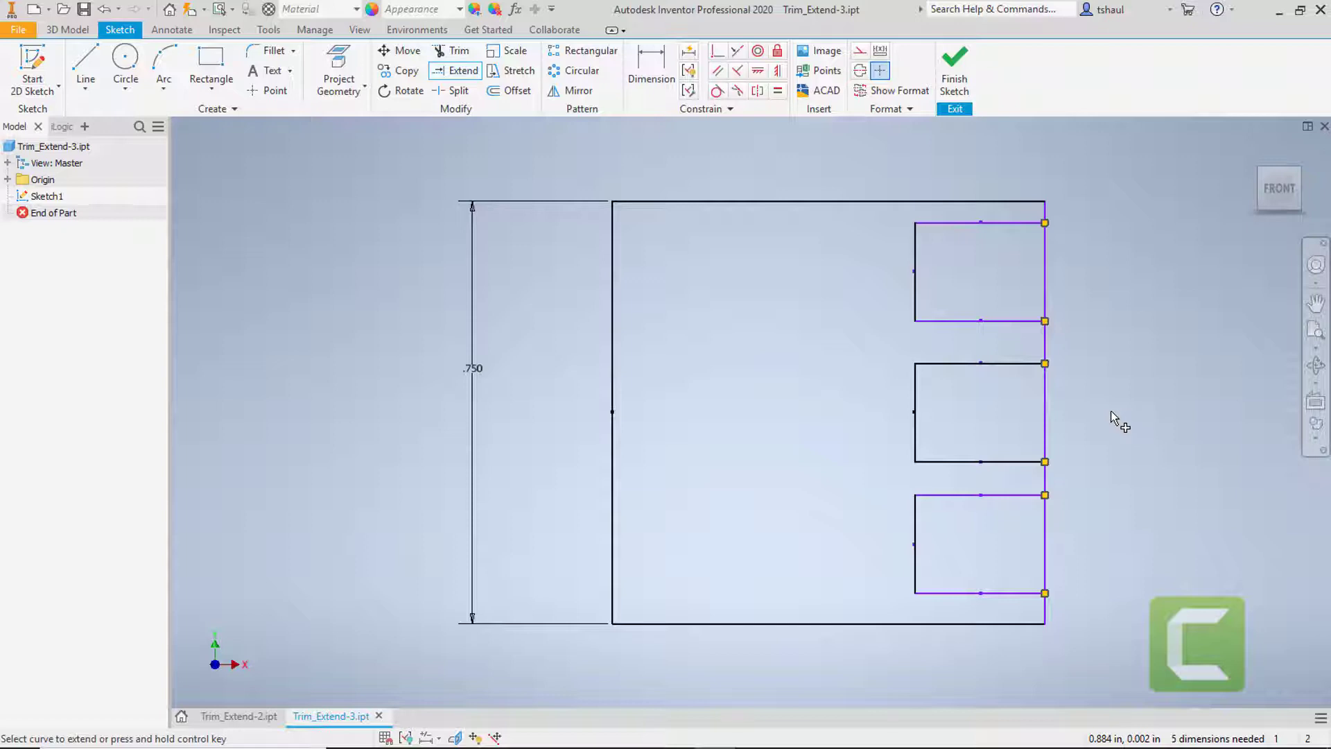